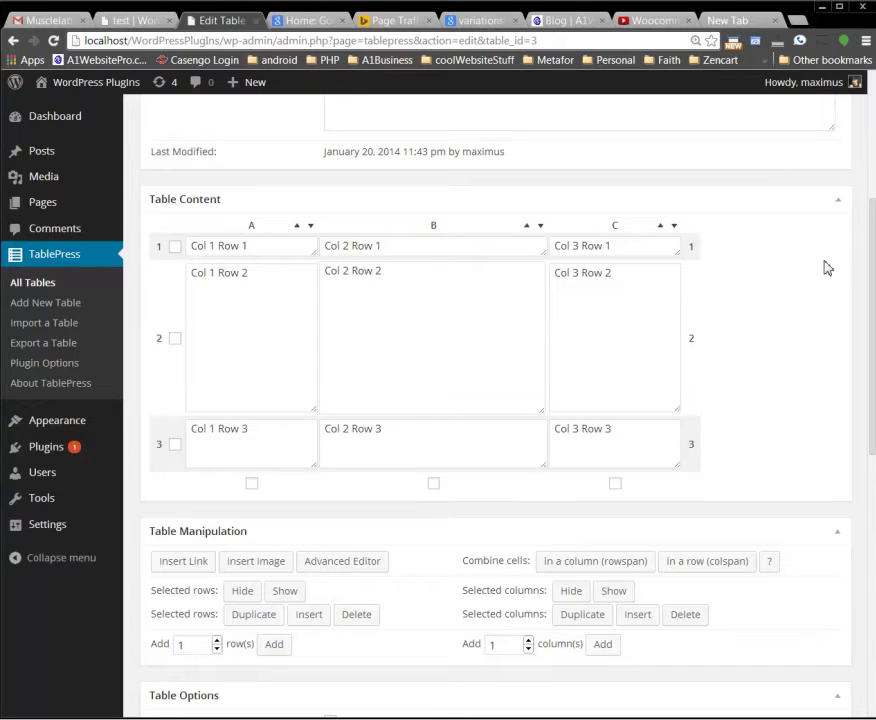
Leave the Col 2 Row 2 cell as plain text and save the table's nine Col/Row cells.
left_click(361, 320)
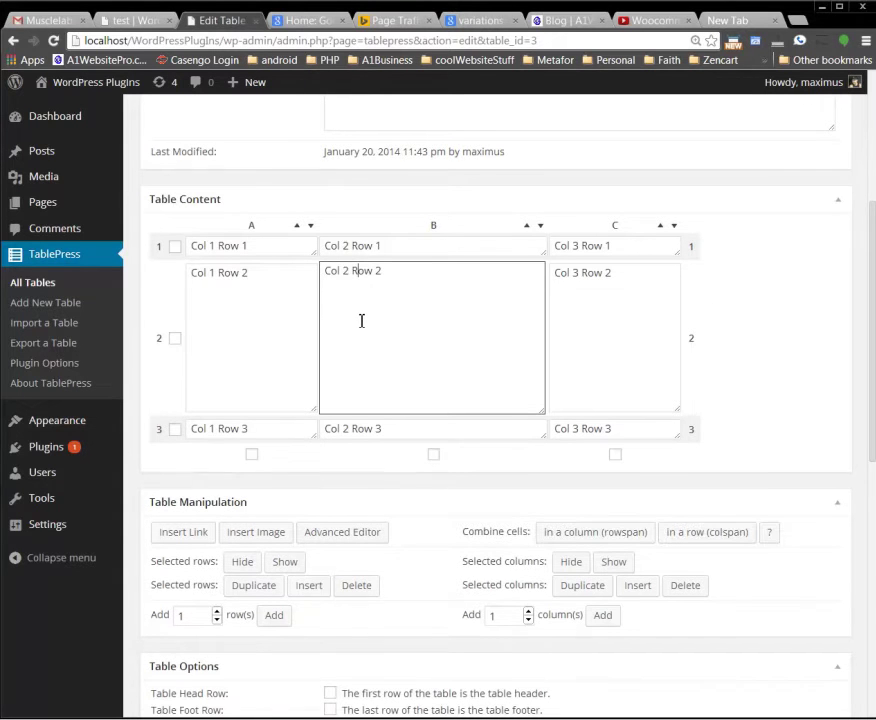
left_click(823, 379)
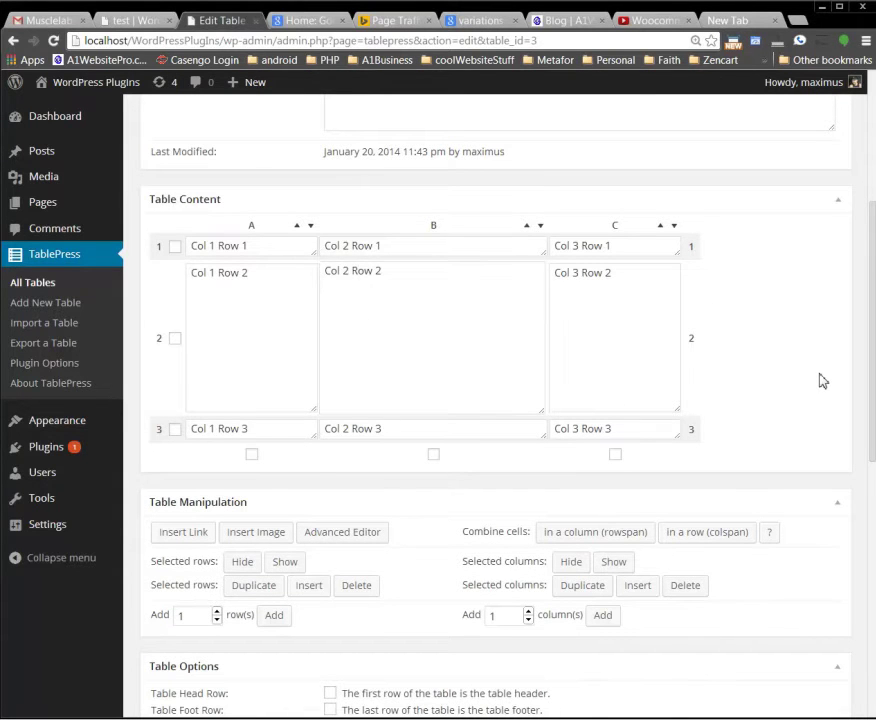
scroll(823, 379, "down", 2)
scroll(823, 379, "down", 4)
left_click(240, 579)
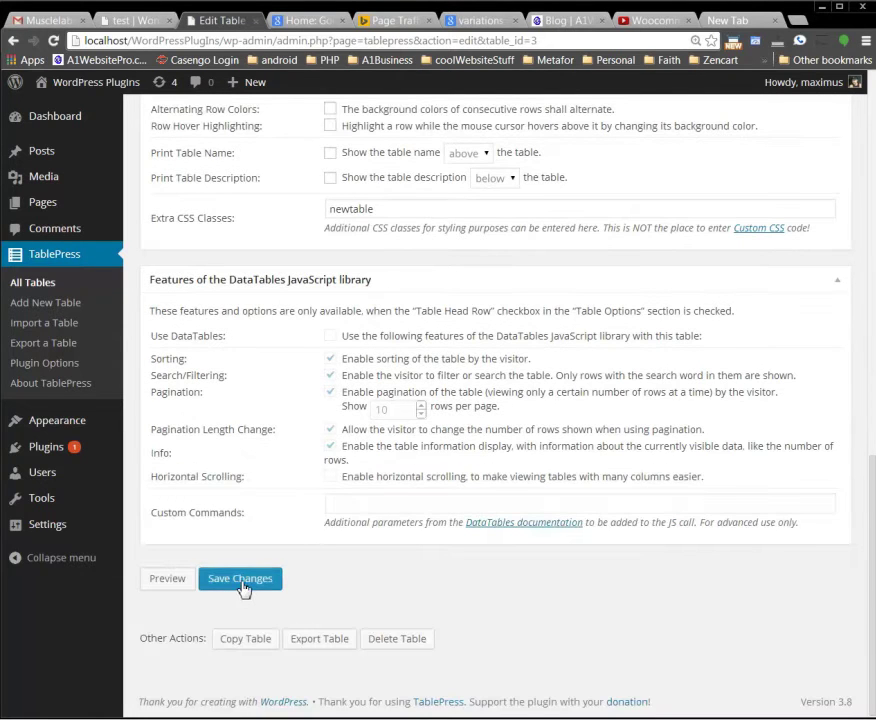
Reload the test post and inspect the Col 1 Row 2 text in the plain table.
left_click(108, 19)
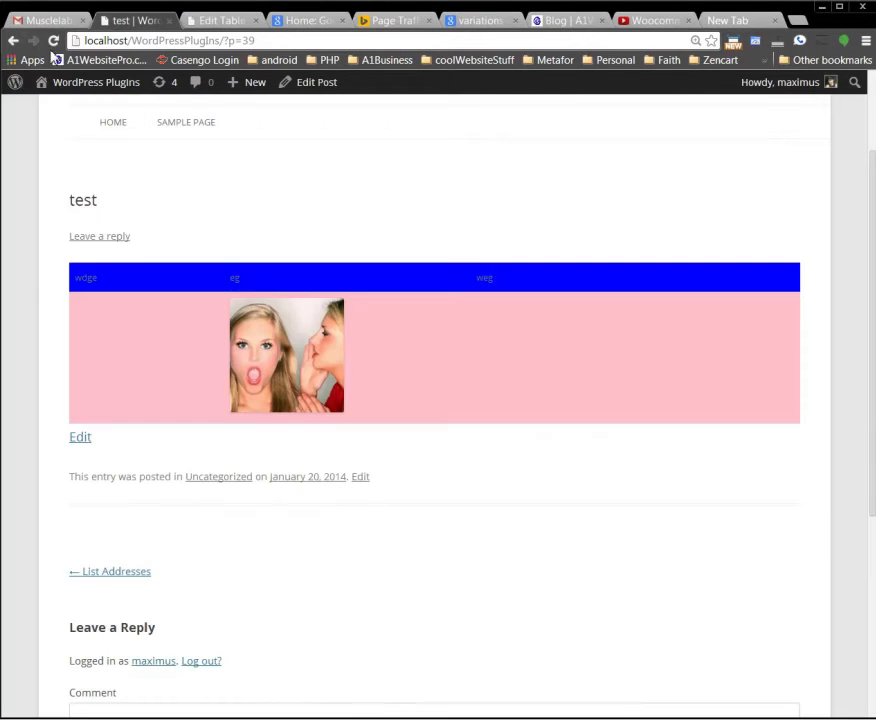
left_click(53, 41)
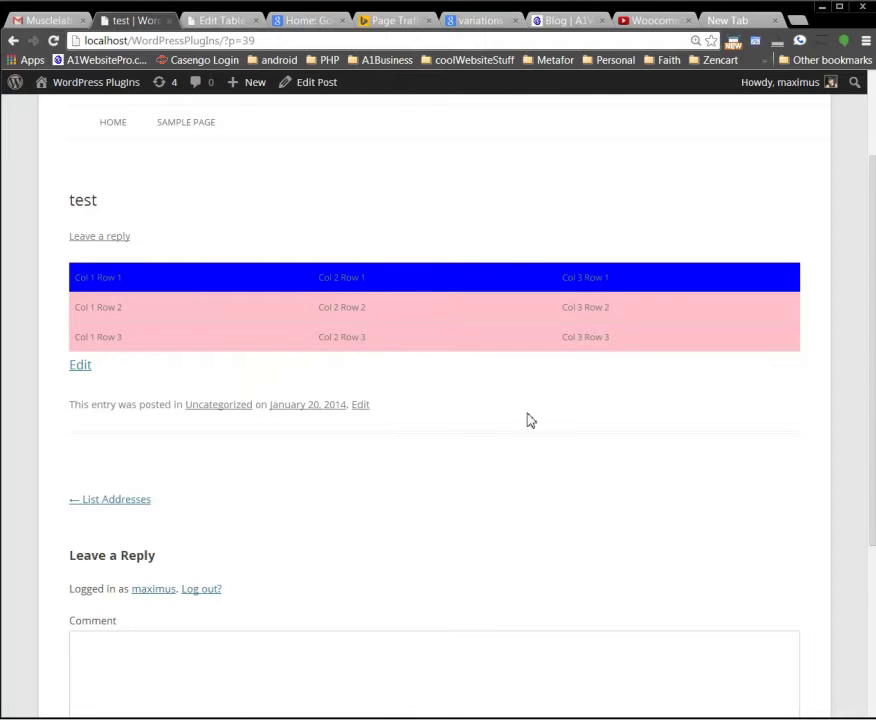
scroll(529, 420, "up", 1)
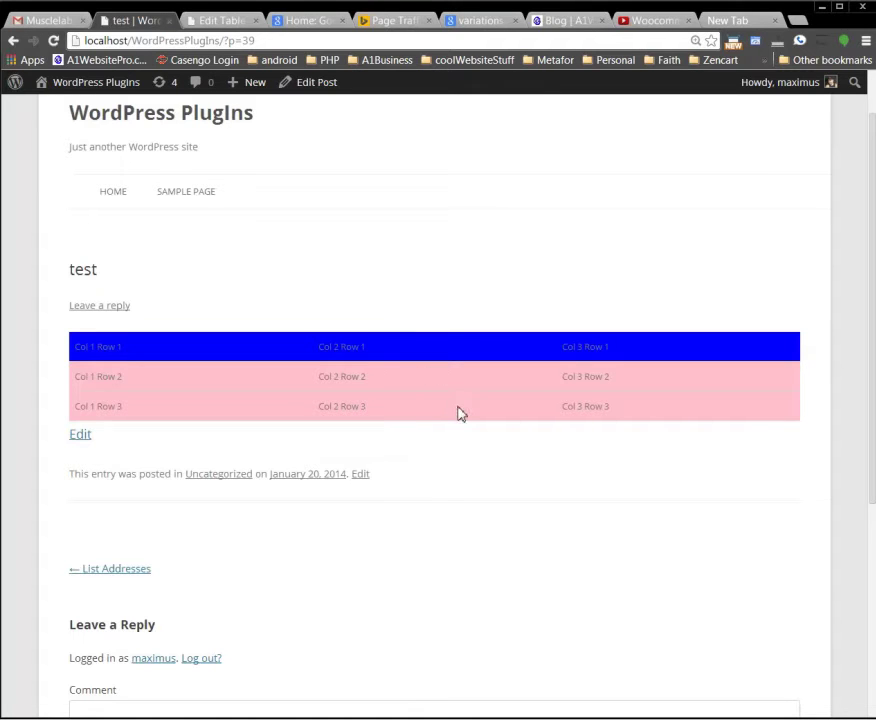
scroll(462, 413, "down", 1)
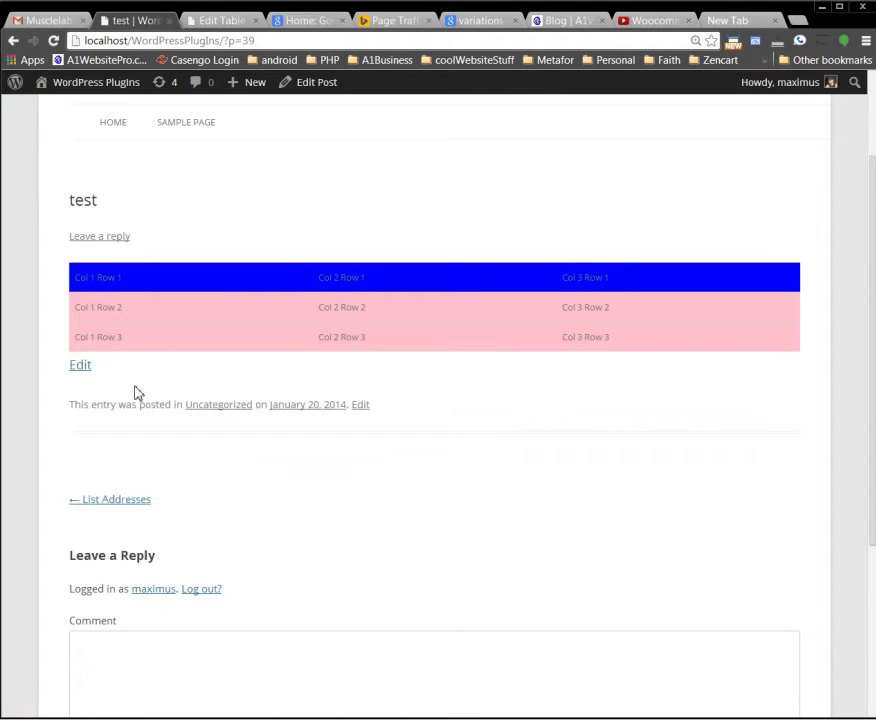
triple_click(109, 308)
left_click_drag(107, 336, 121, 258)
left_click(149, 393)
Back in the table editor, click through the Col 1 and Col 2 cells.
left_click(214, 22)
scroll(393, 323, "up", 3)
scroll(393, 323, "up", 3)
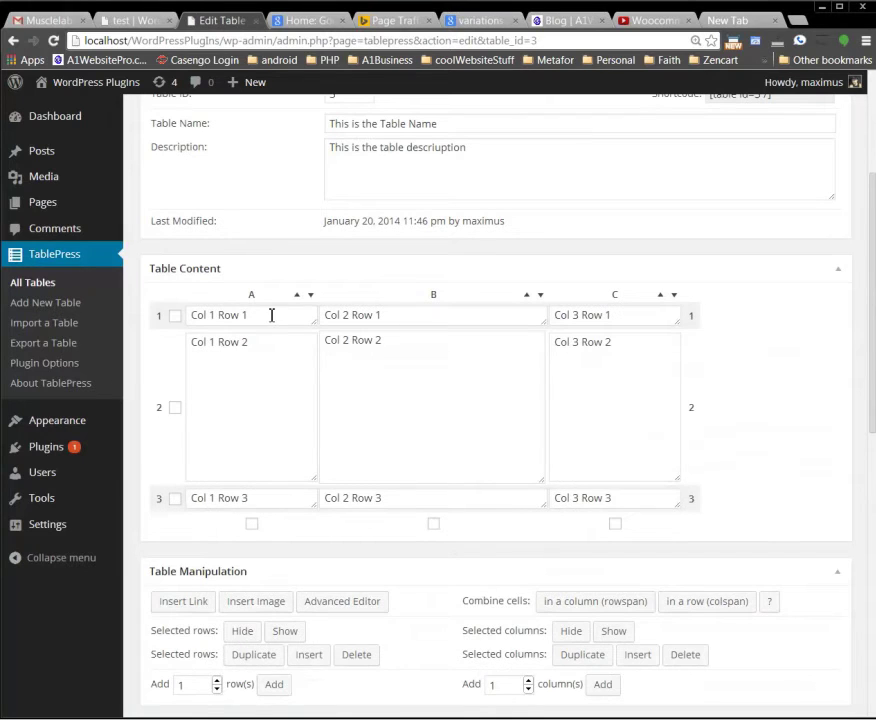
left_click(271, 315)
left_click(387, 326)
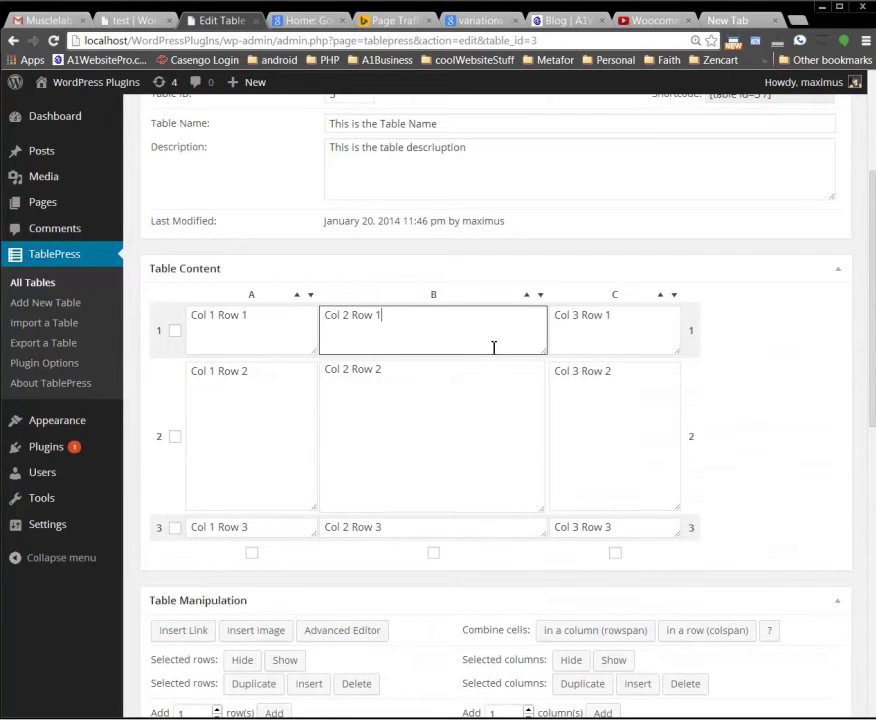
scroll(796, 356, "down", 1)
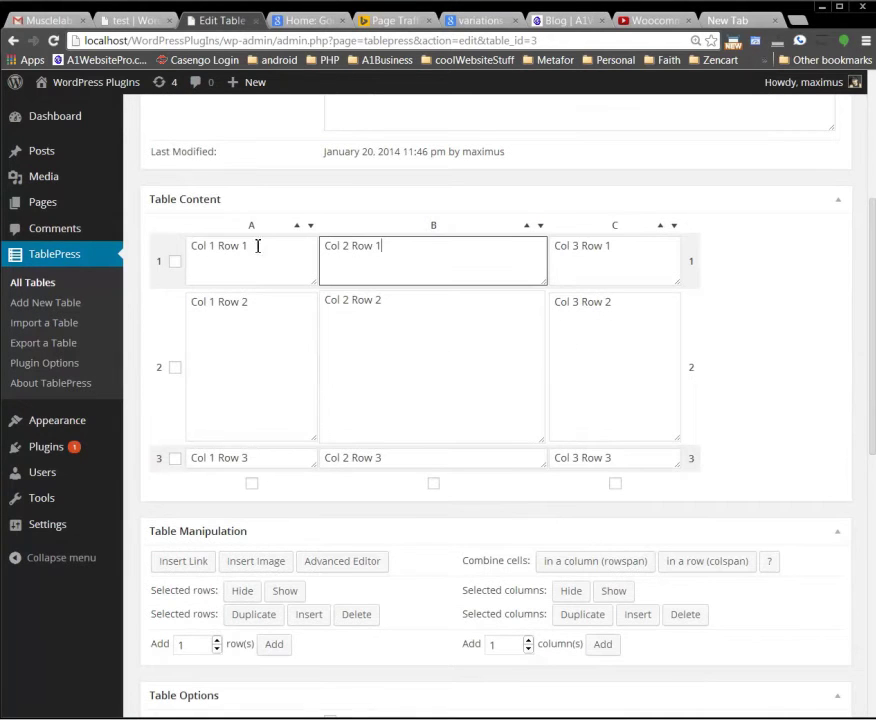
left_click(300, 411)
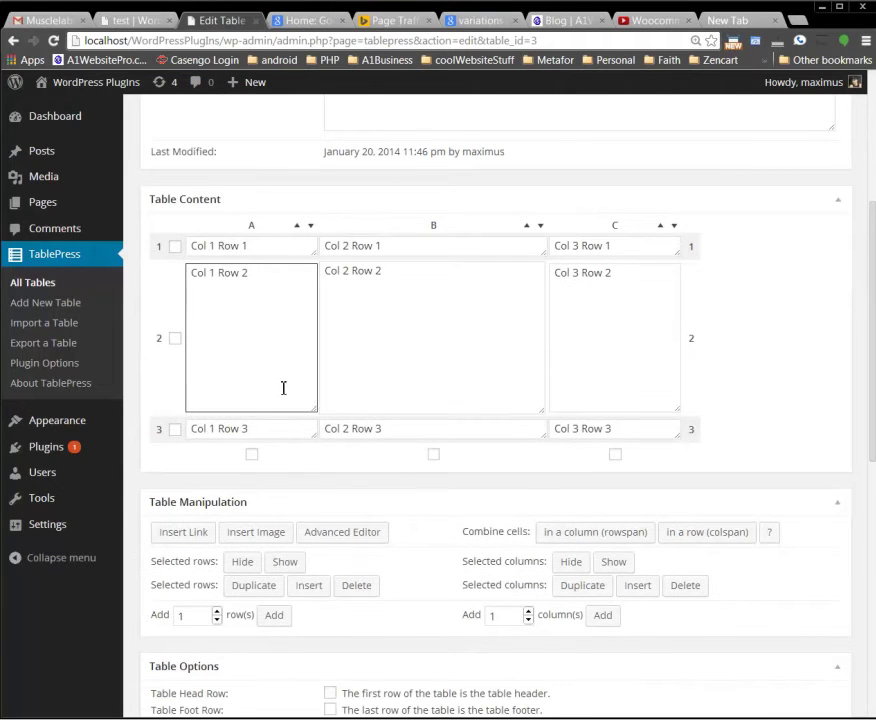
left_click(432, 338)
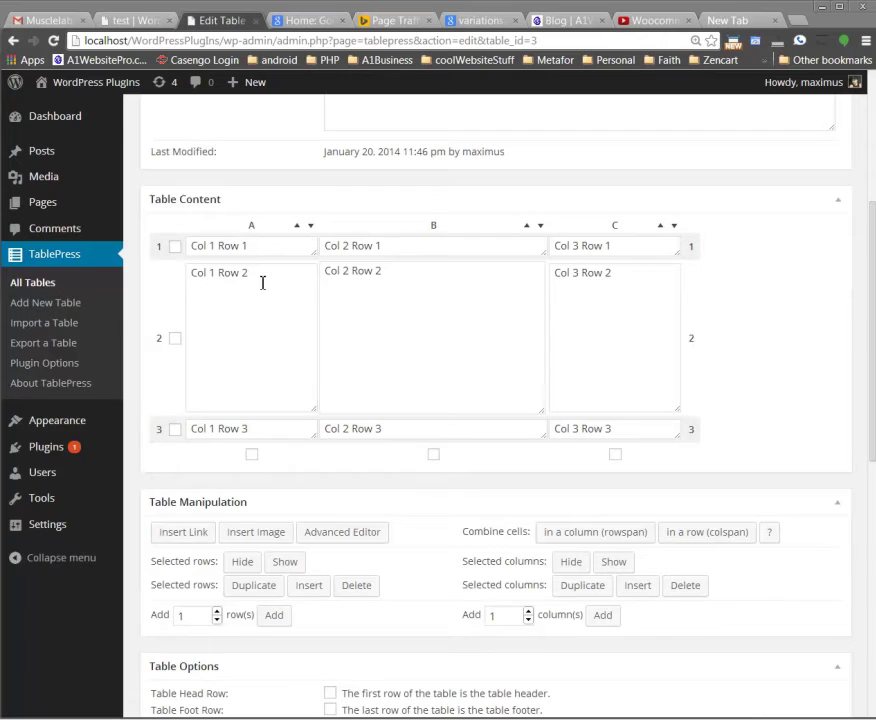
Replace the Col 1 Row 2 and Col 1 Row 3 text with #rowspan# and save.
left_click_drag(262, 273, 193, 275)
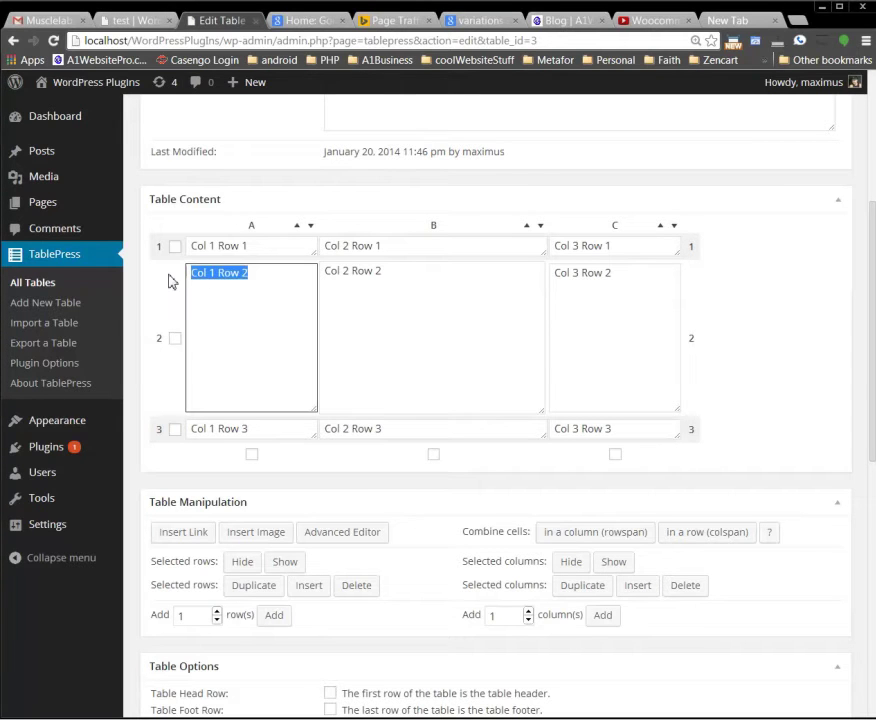
type("#rowspan#")
left_click_drag(272, 432, 180, 432)
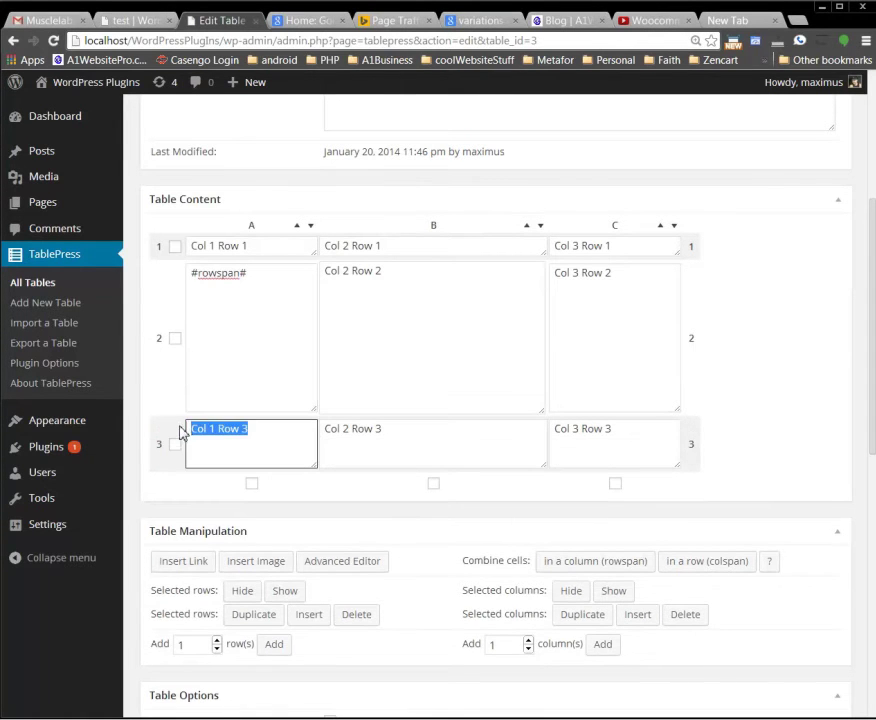
type("#rowspan#")
scroll(319, 426, "down", 6)
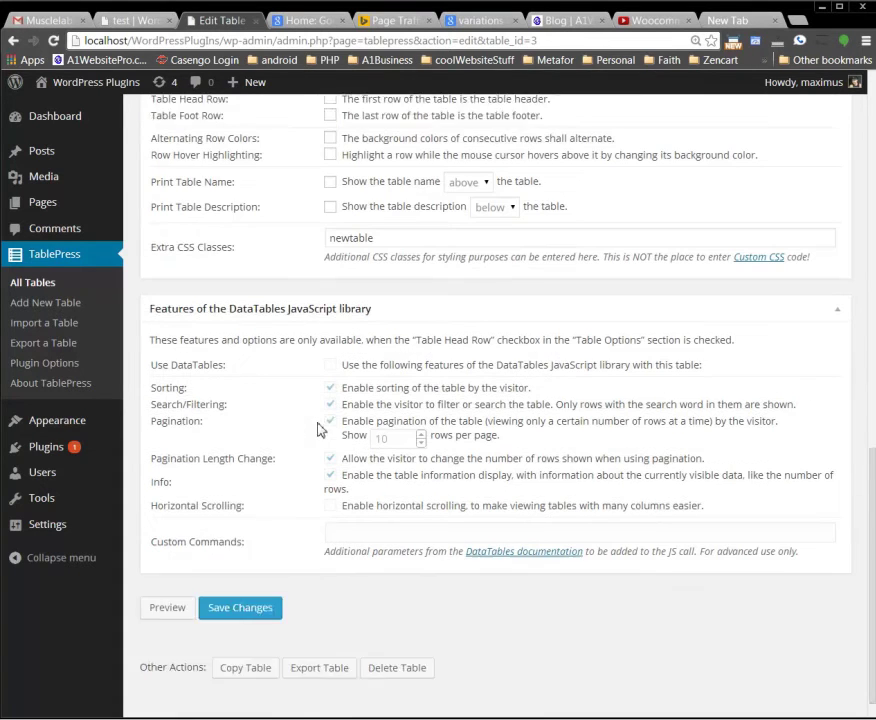
left_click(265, 579)
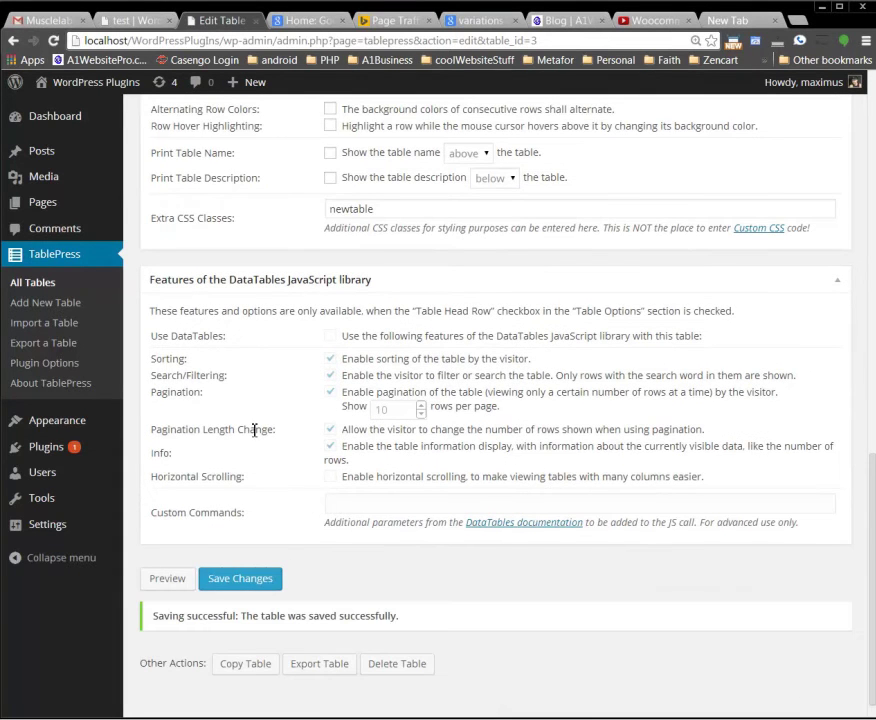
left_click(132, 20)
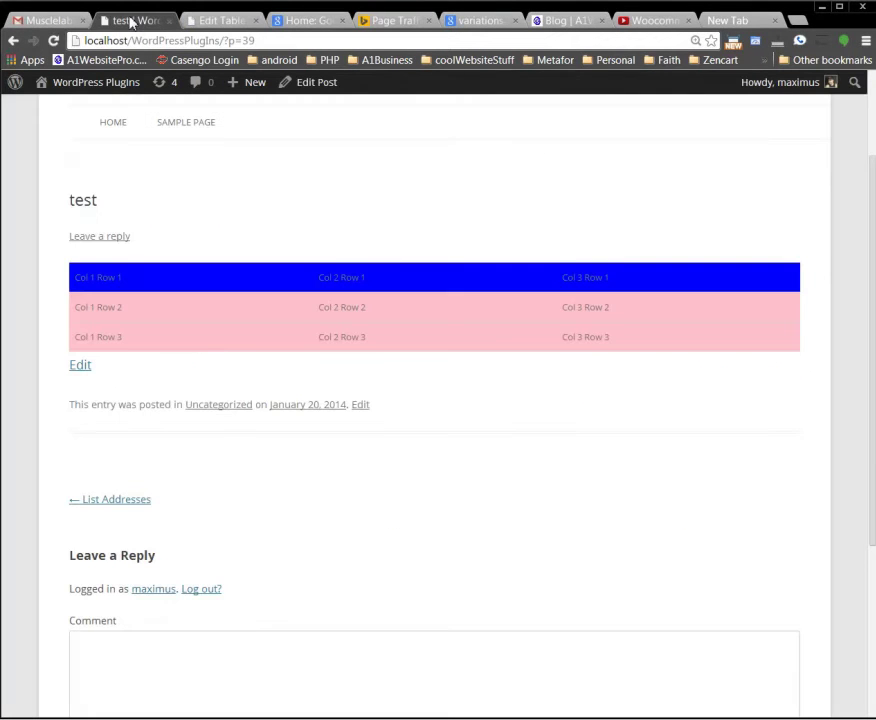
Reload the post to see Col 1 Row 1 merged across all three rows.
left_click(53, 45)
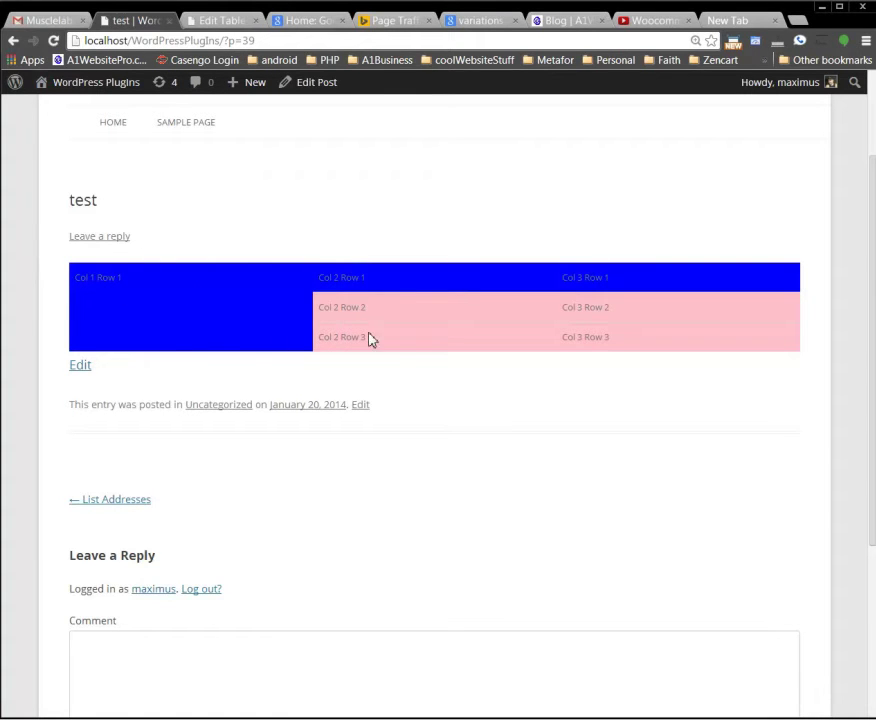
left_click_drag(335, 311, 375, 309)
Delete the Col 2 Row 2 text in the table editor.
left_click(228, 21)
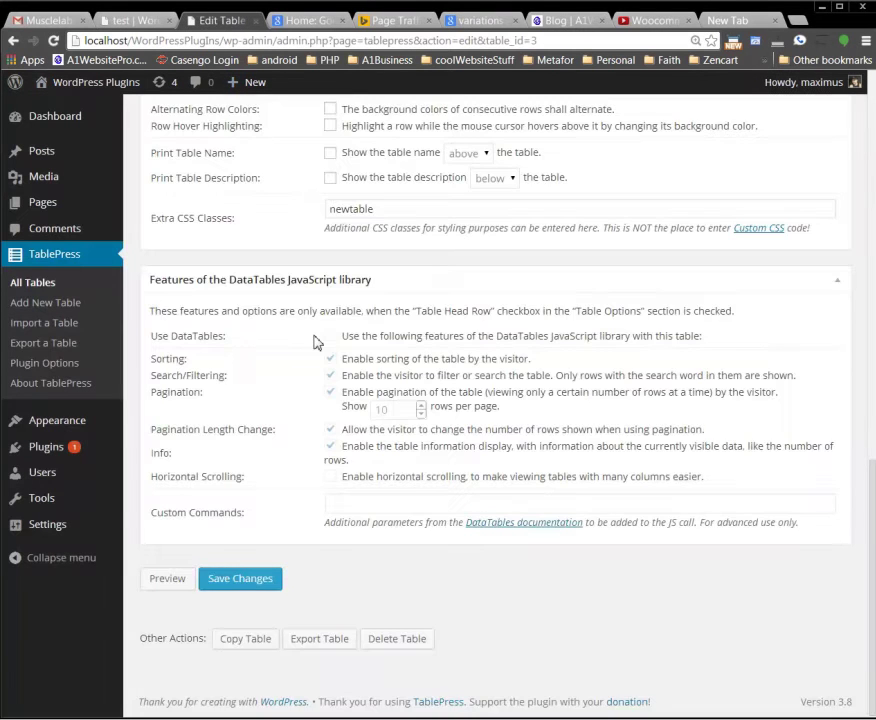
scroll(313, 338, "up", 8)
left_click_drag(414, 174, 317, 177)
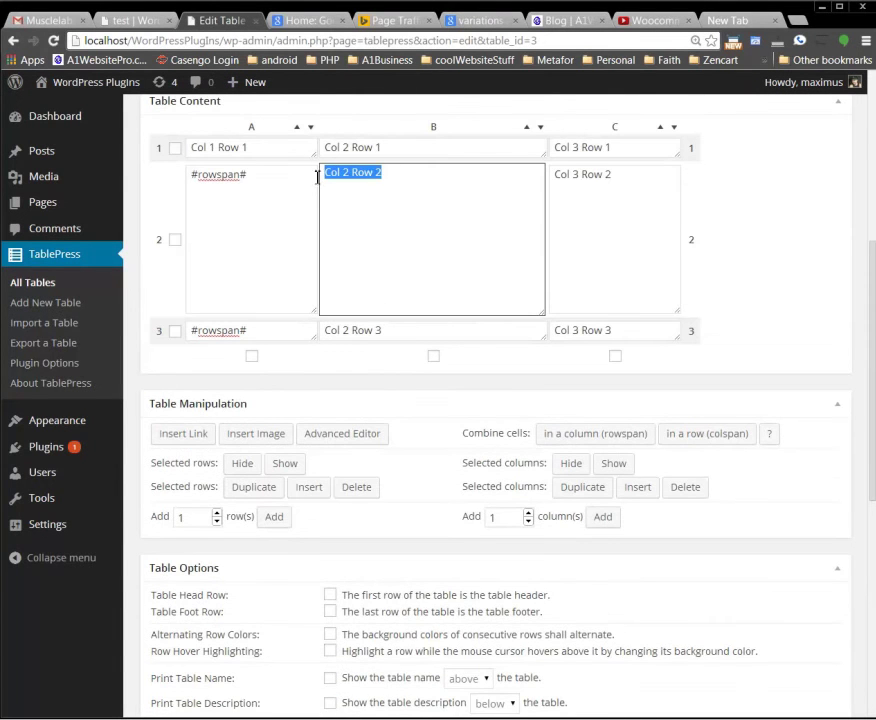
key("BackSpace")
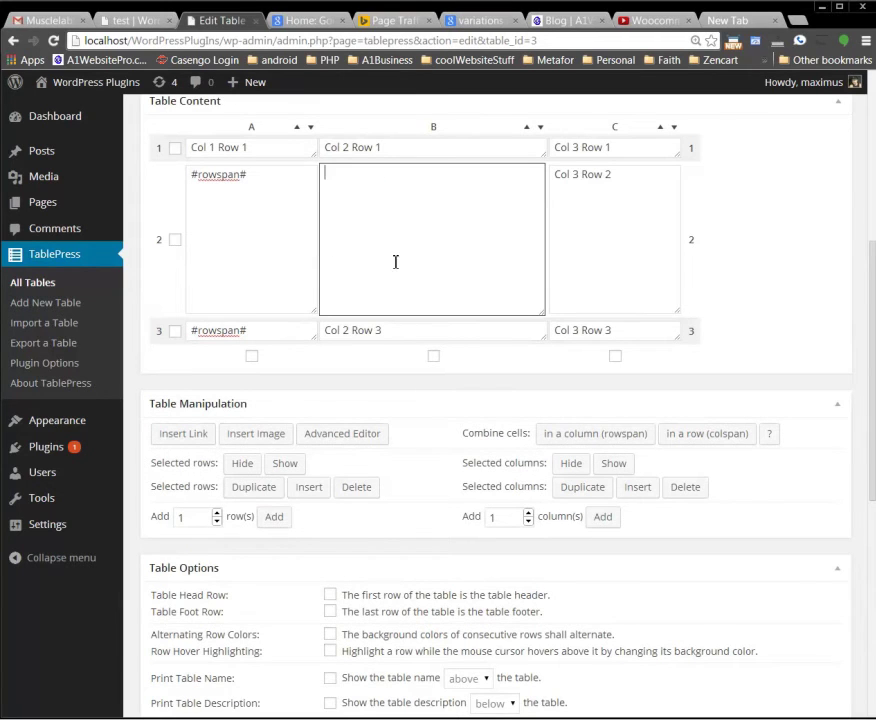
Insert the money photo from the Media Library into cell B2 and save the table.
left_click(272, 434)
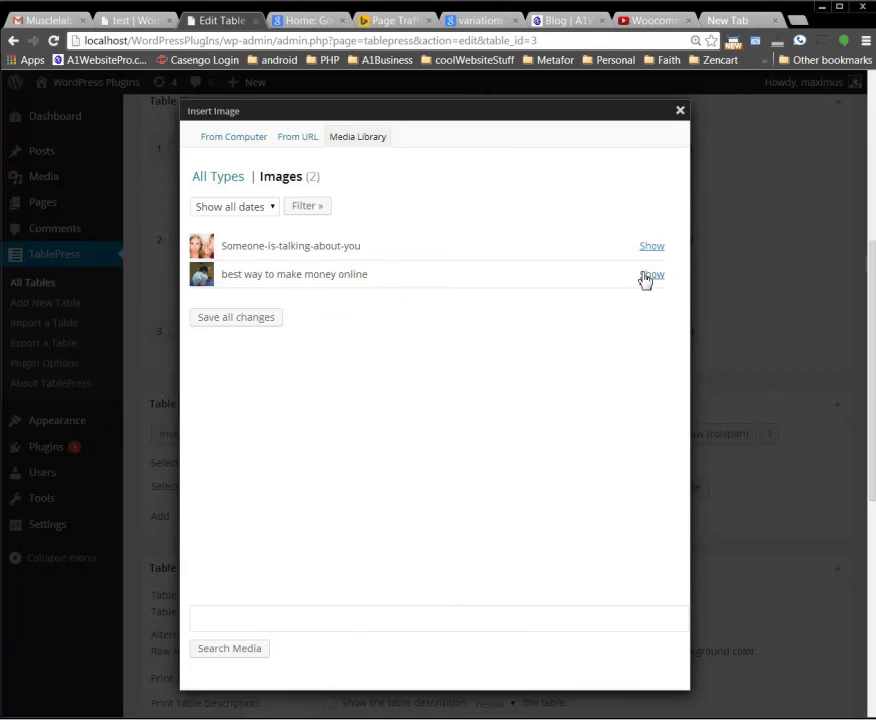
left_click(651, 274)
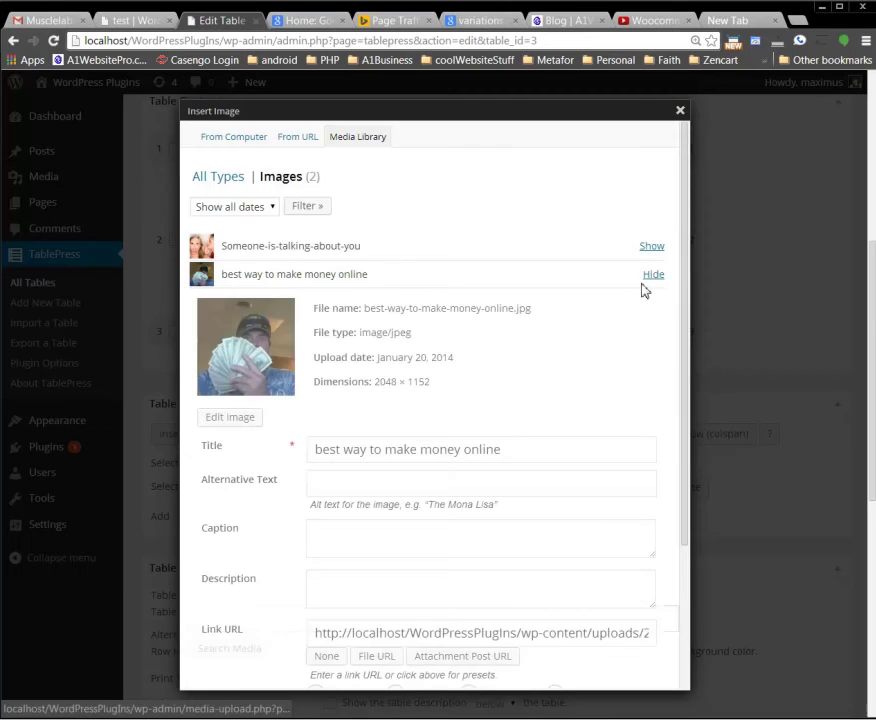
scroll(534, 438, "down", 2)
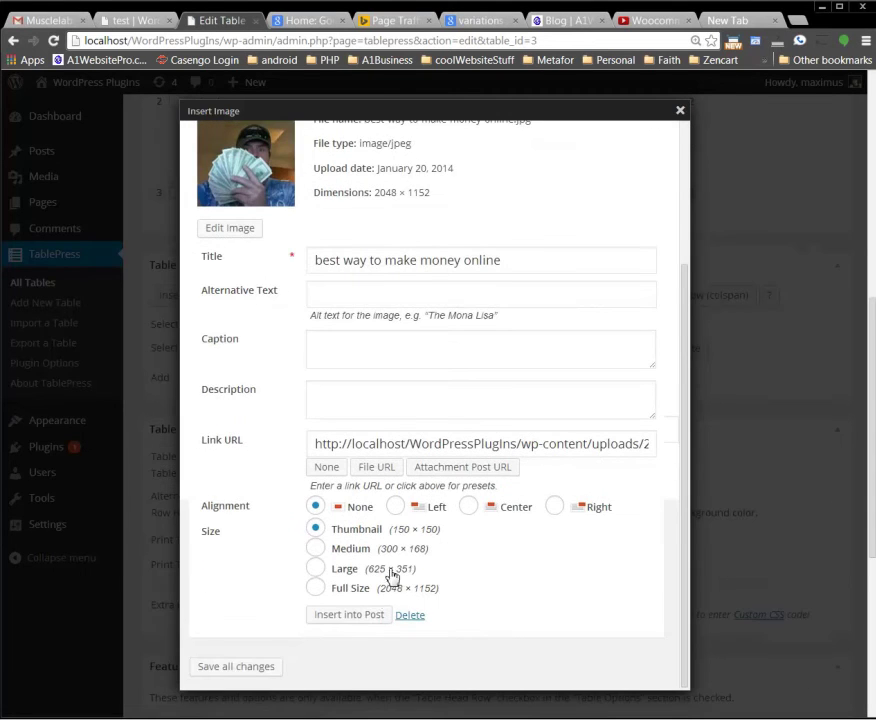
left_click(349, 614)
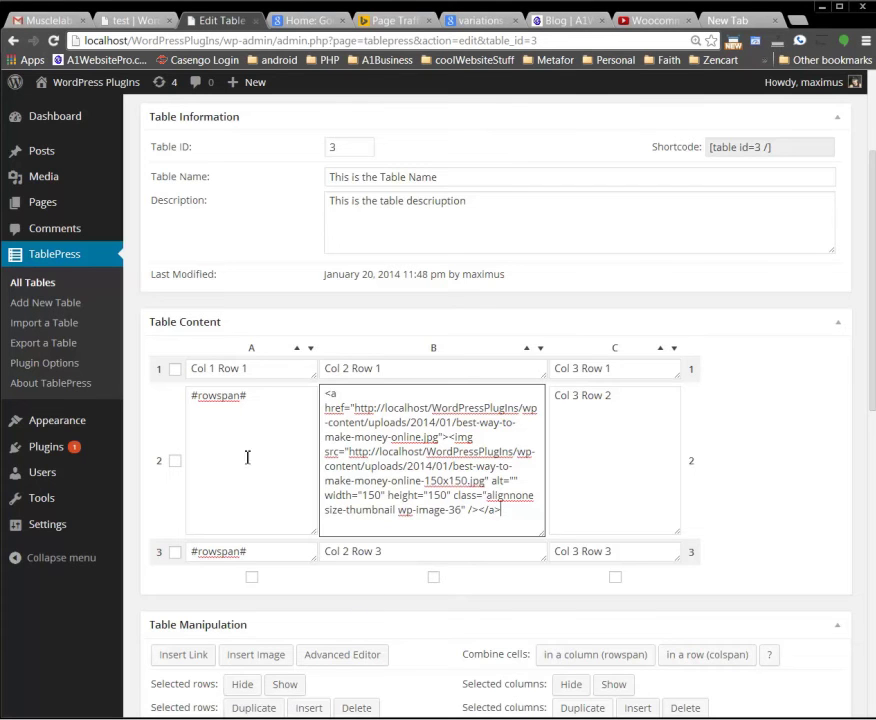
scroll(287, 455, "down", 7)
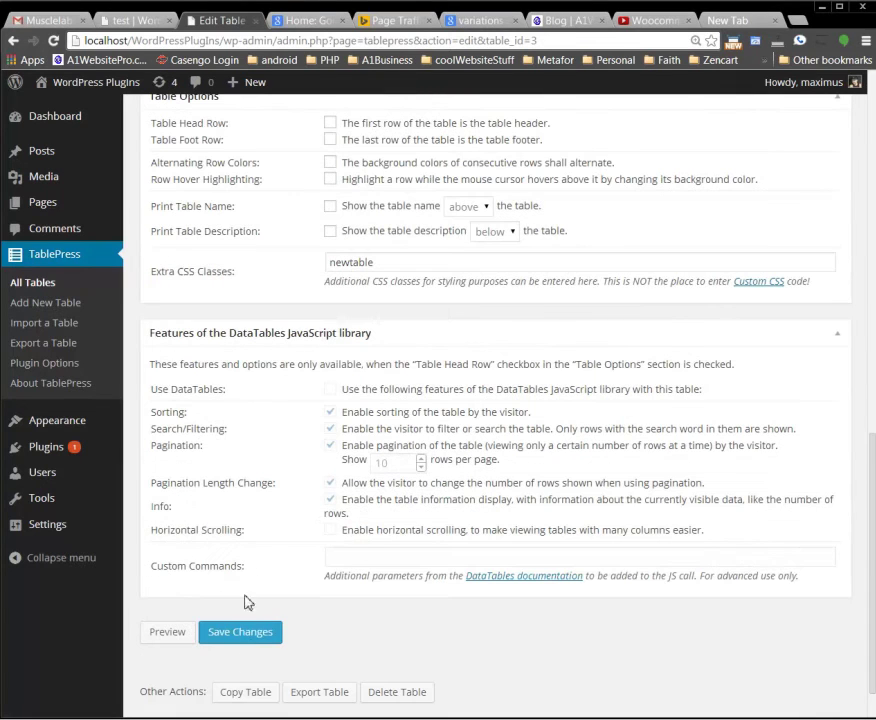
left_click(253, 637)
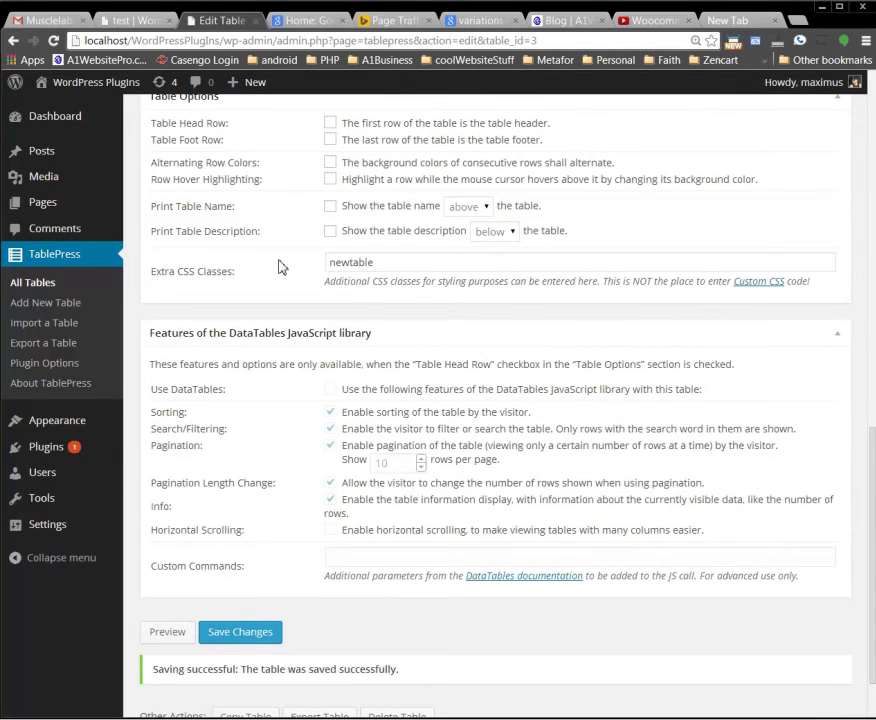
left_click(152, 20)
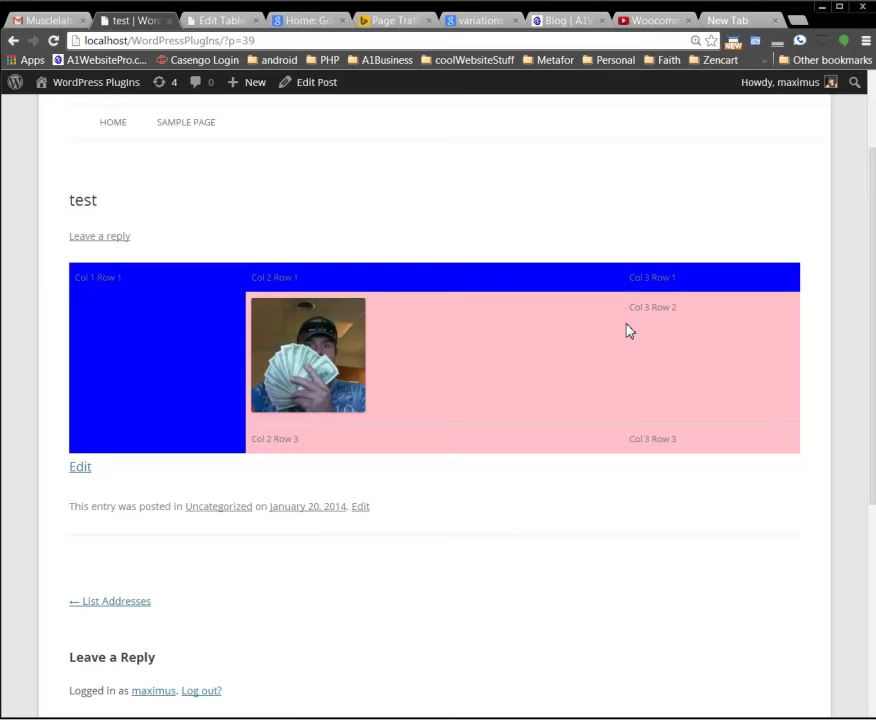
Highlight the Col 3 Row 2 text beside the photo in the reloaded post's table.
triple_click(667, 309)
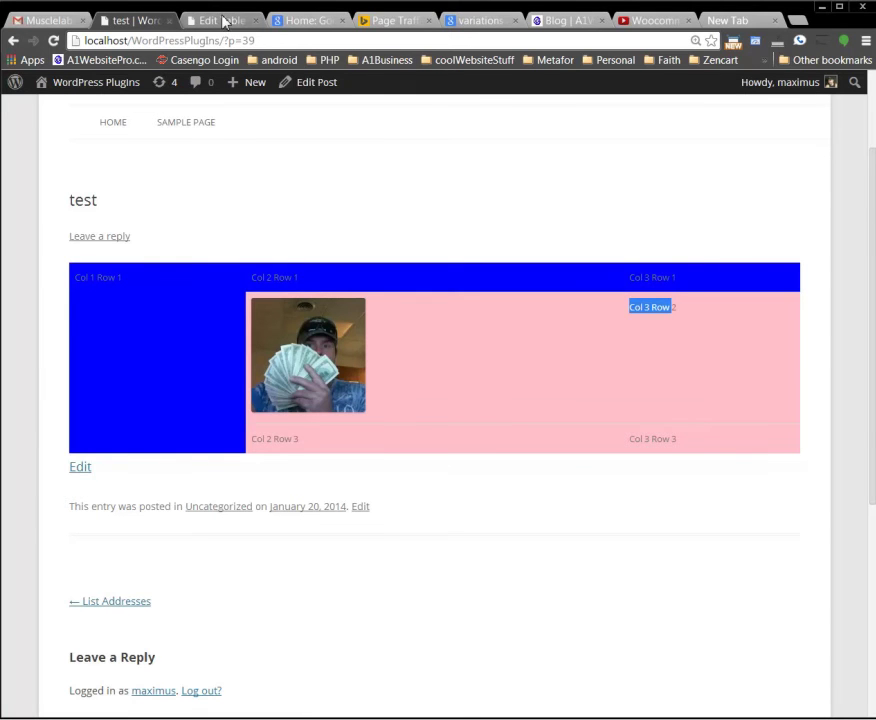
Copy #rowspan# from A2 and paste it over the Col 3 Row 2 text in C2.
left_click(224, 21)
scroll(421, 220, "up", 1)
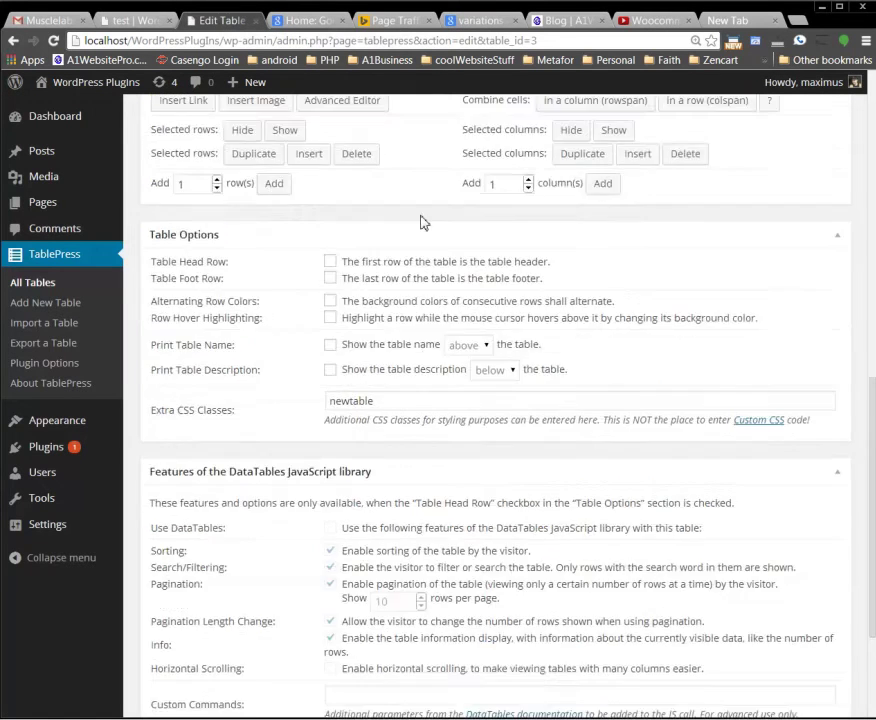
scroll(421, 220, "up", 5)
left_click_drag(254, 326, 143, 325)
key("ctrl+c")
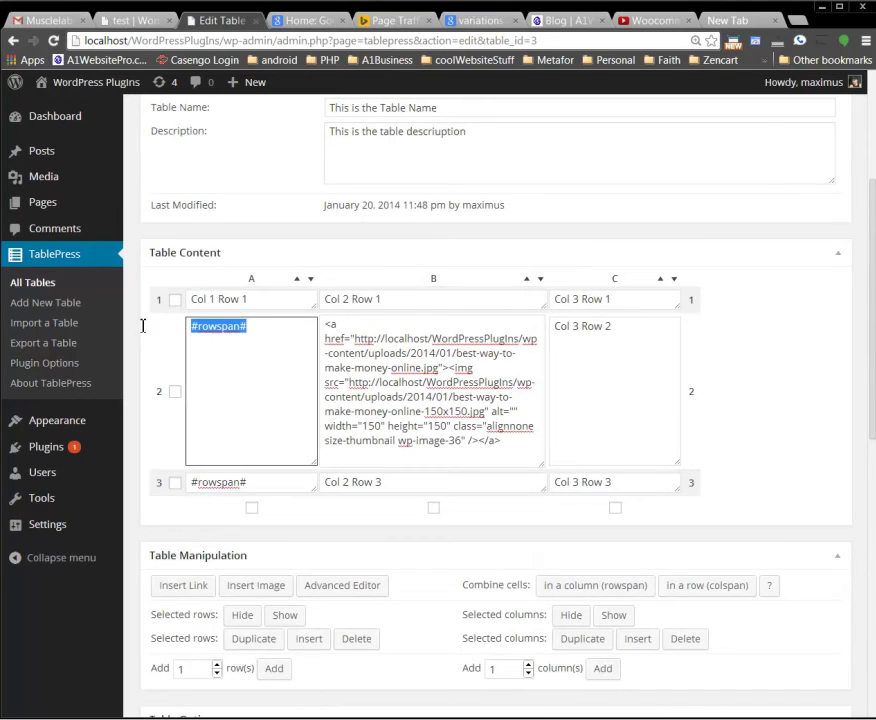
triple_click(621, 329)
key("ctrl+v")
Paste #rowspan# over the Col 3 Row 3 text in C3 and save the table.
left_click(616, 481)
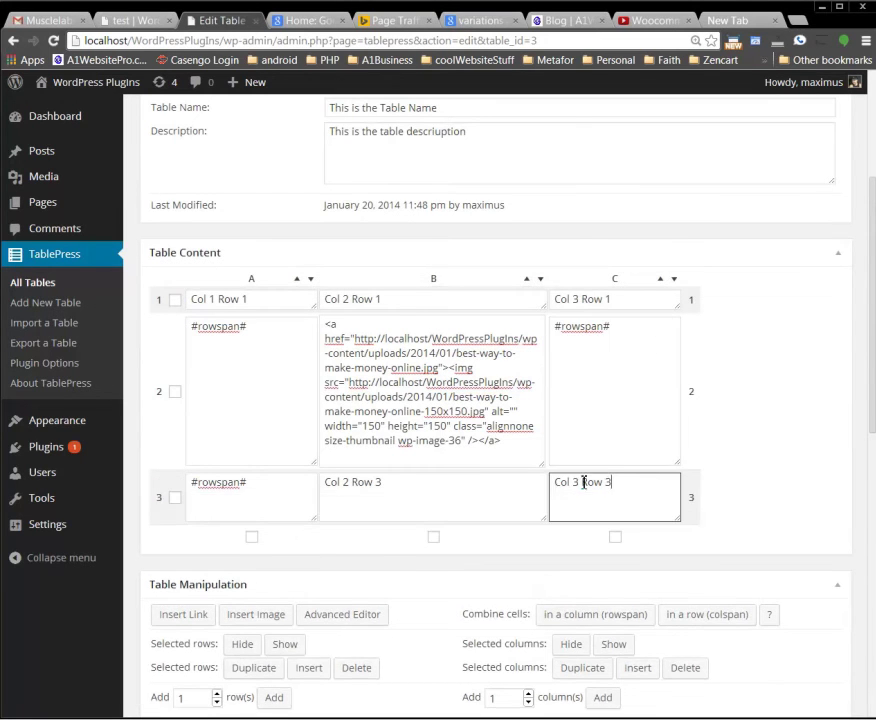
left_click_drag(587, 480, 545, 477)
key("ctrl+v")
scroll(512, 516, "down", 7)
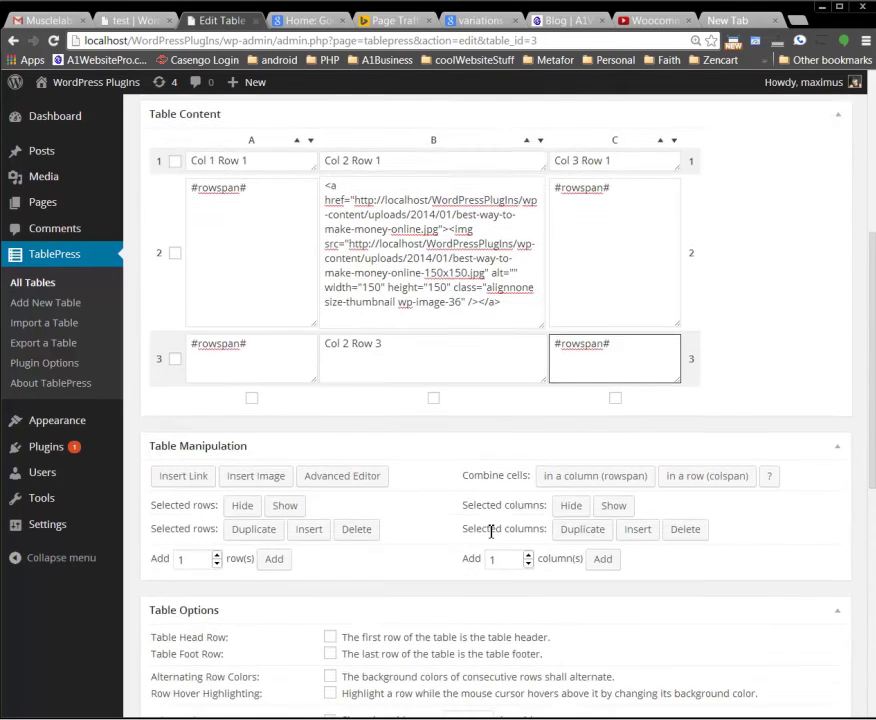
left_click(268, 584)
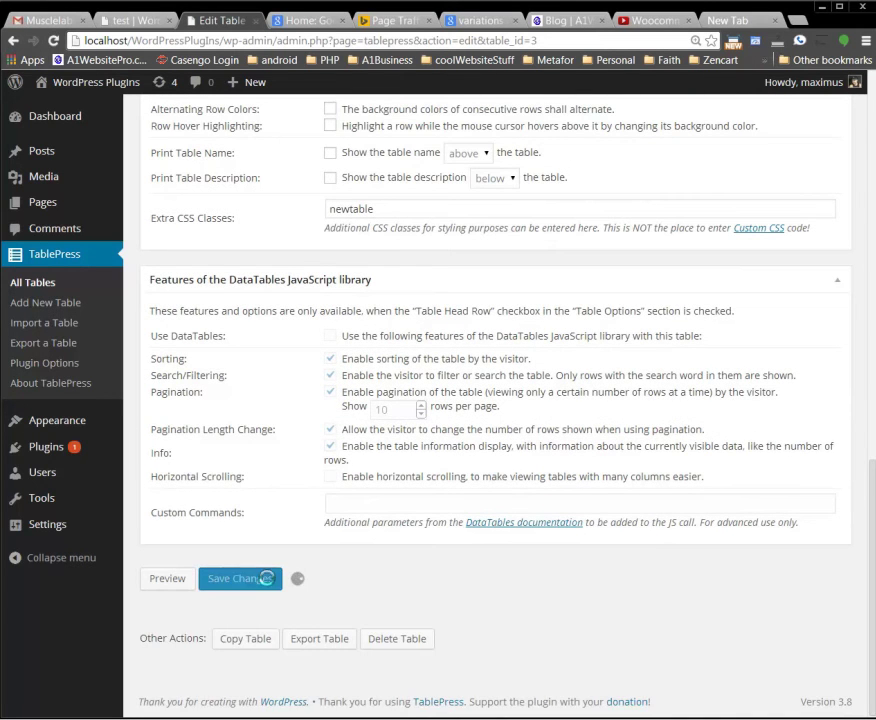
Reload the test post to check the merged third column, highlighting the Col 2 Row 3 text.
left_click(145, 22)
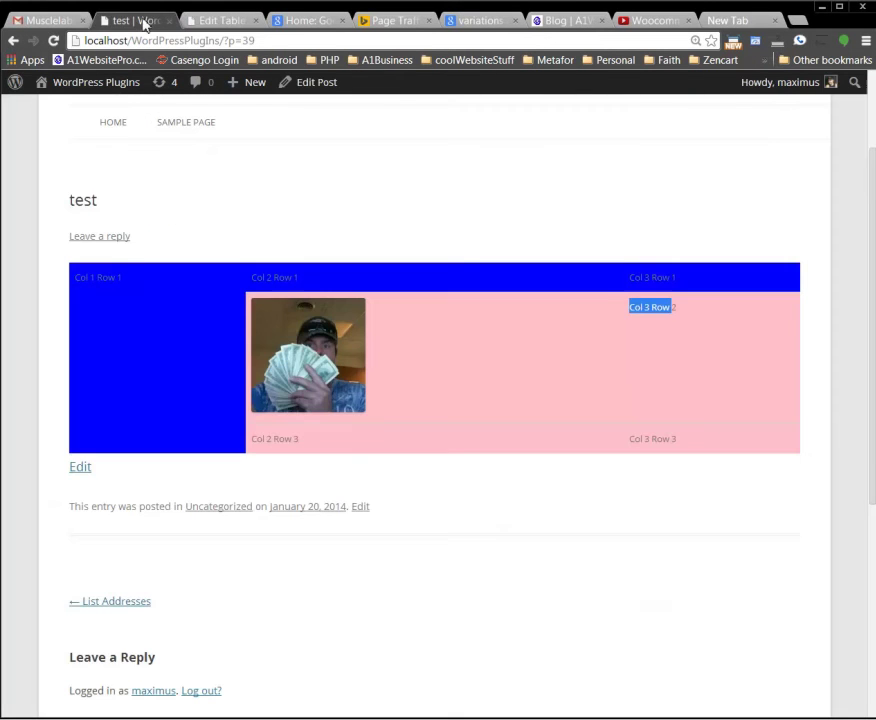
left_click(54, 41)
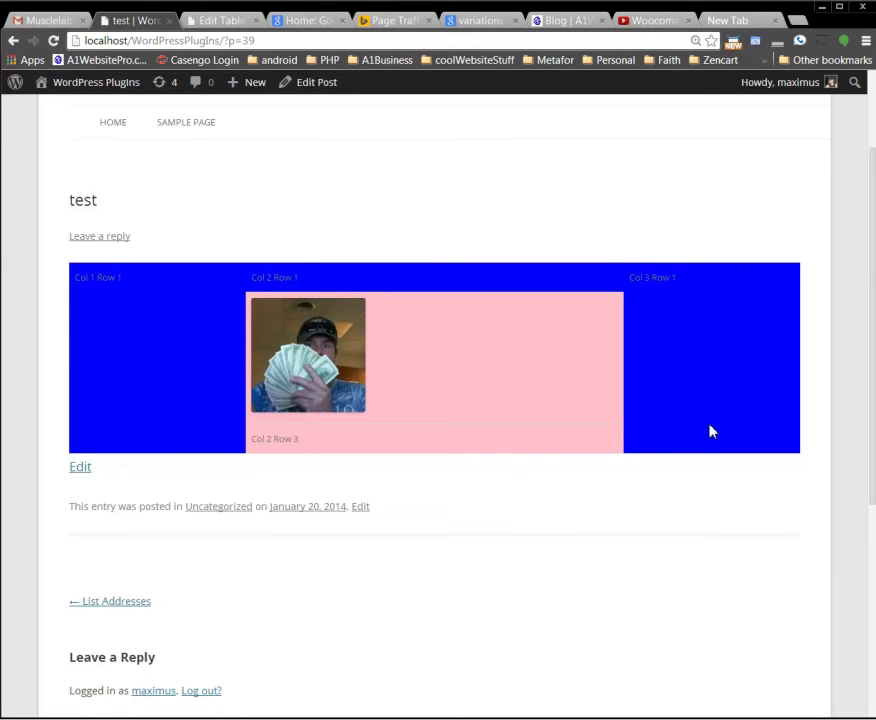
left_click_drag(256, 439, 360, 444)
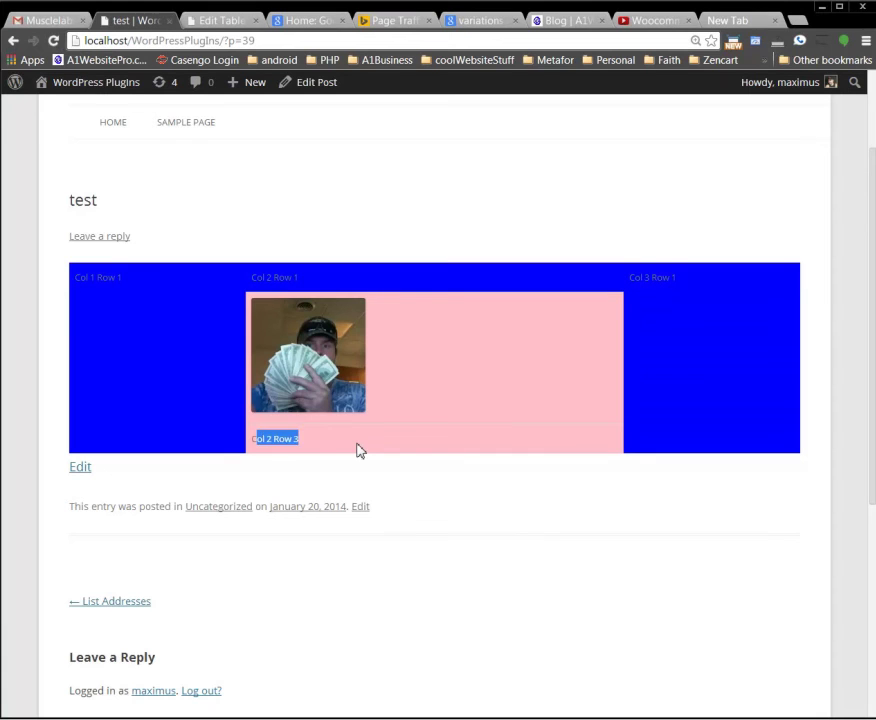
left_click(358, 450)
left_click_drag(259, 437, 337, 443)
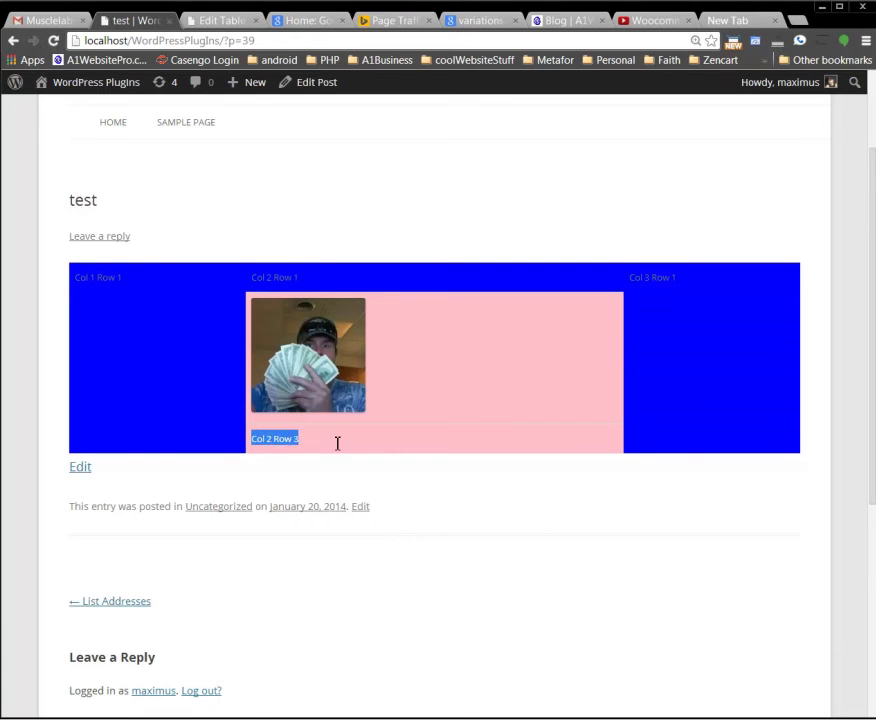
left_click(403, 446)
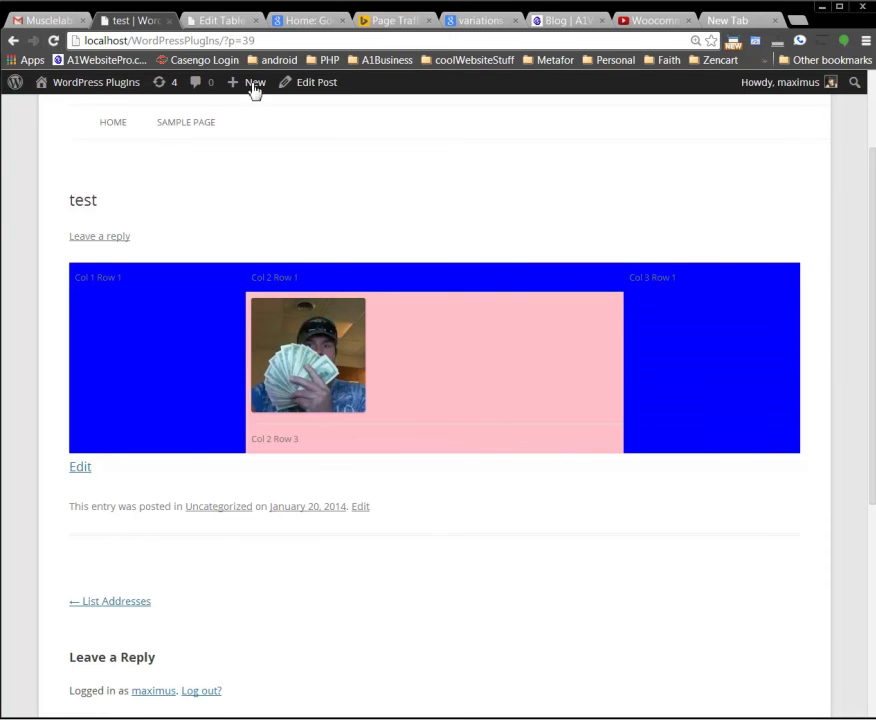
left_click(229, 21)
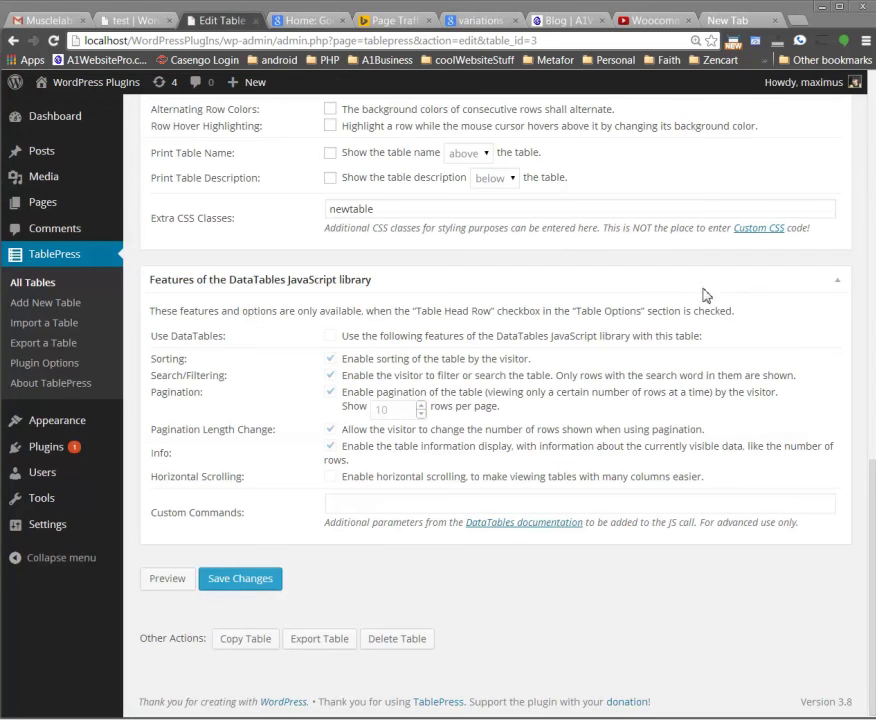
Paste #colspan# over the #rowspan# marker in cell C3 and save the table.
scroll(581, 364, "up", 5)
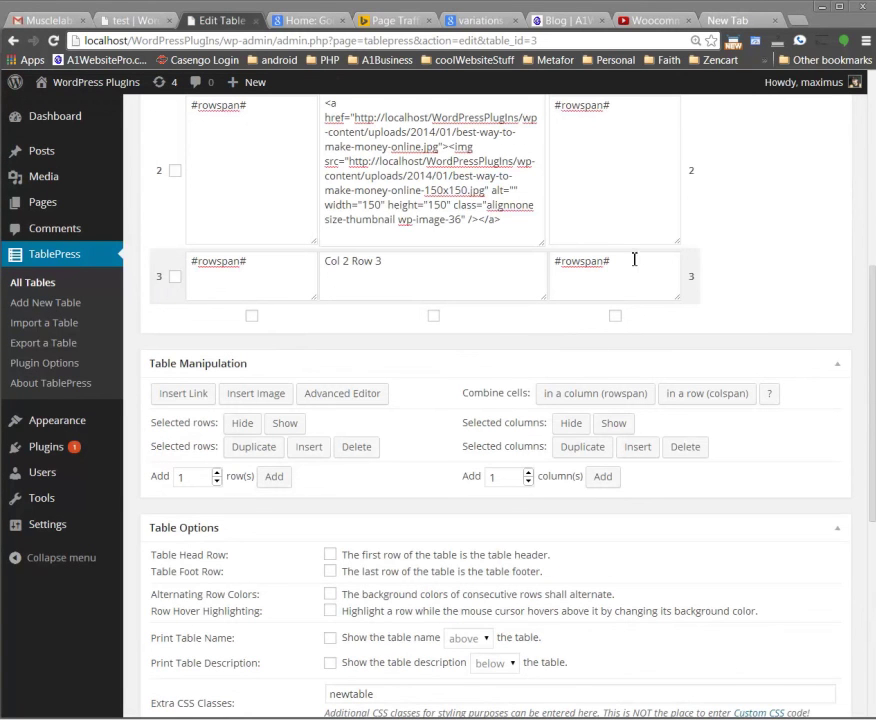
left_click_drag(634, 259, 535, 257)
type("#colspan#")
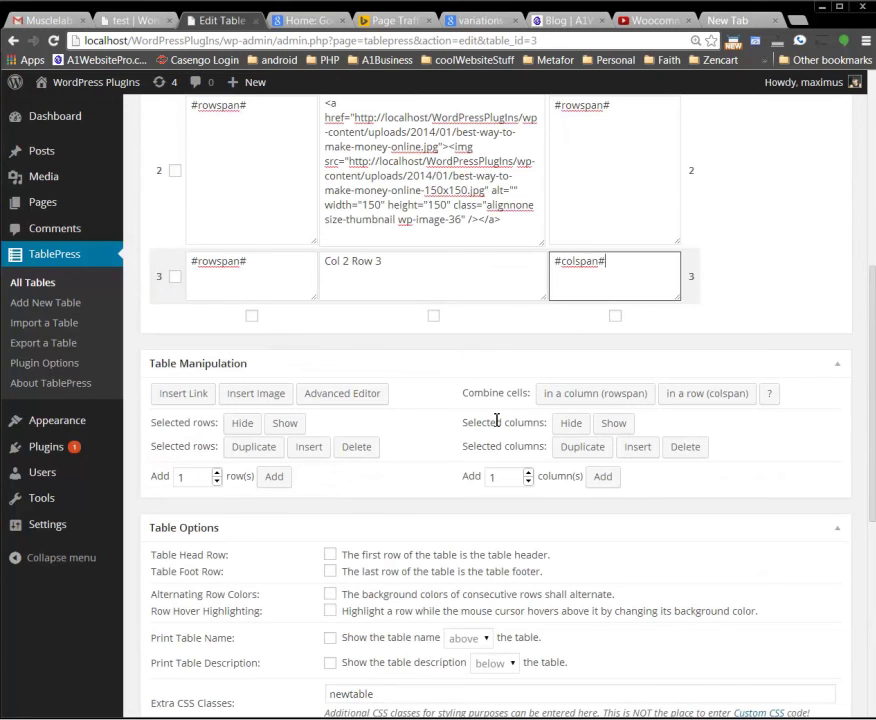
scroll(490, 422, "down", 5)
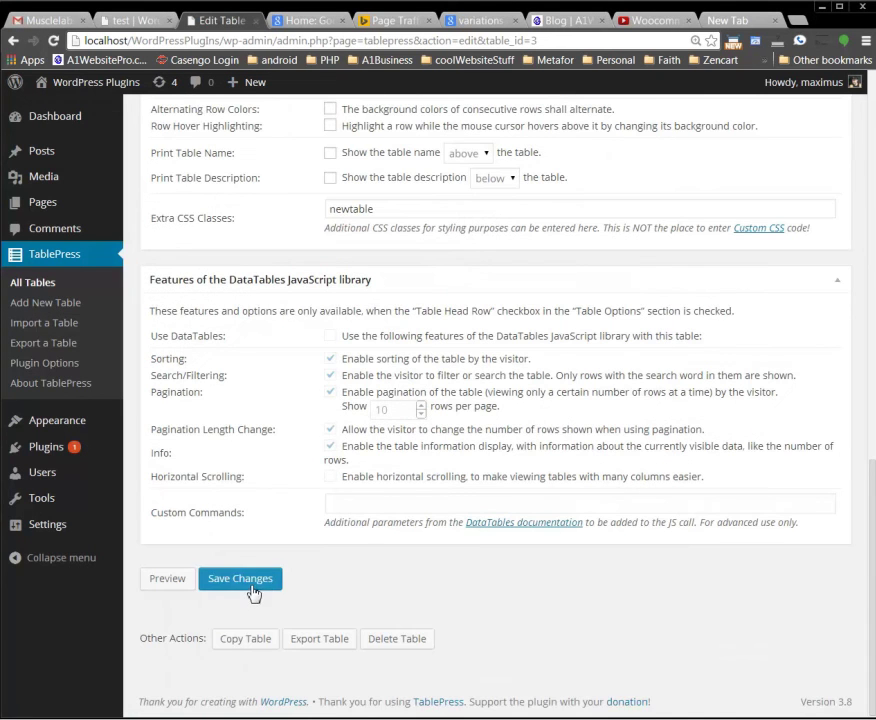
left_click(252, 586)
Reload the test post to see Col 2 Row 3 spanning the last two columns.
left_click(115, 19)
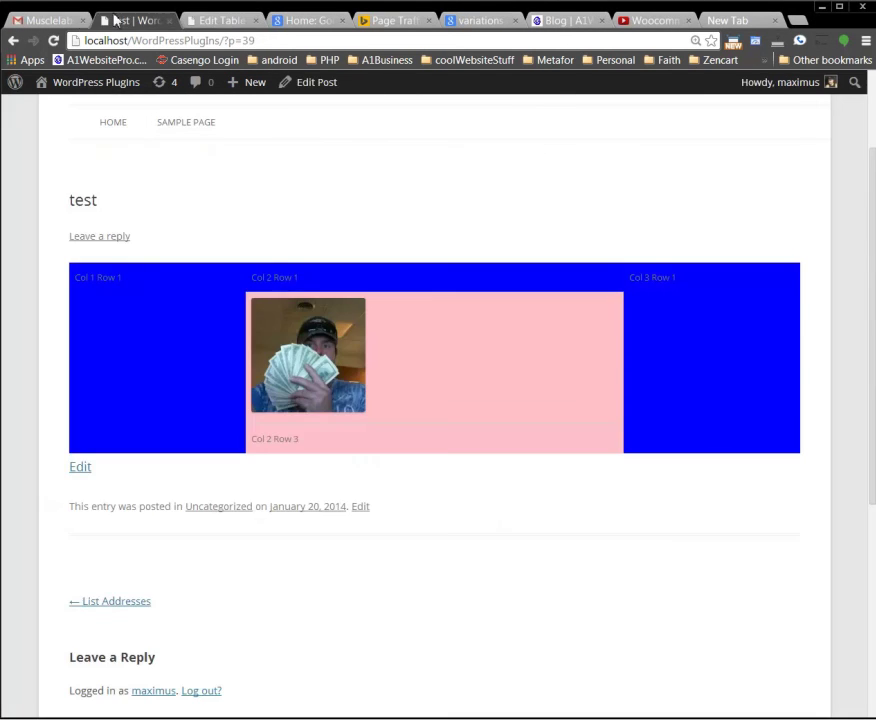
left_click(52, 41)
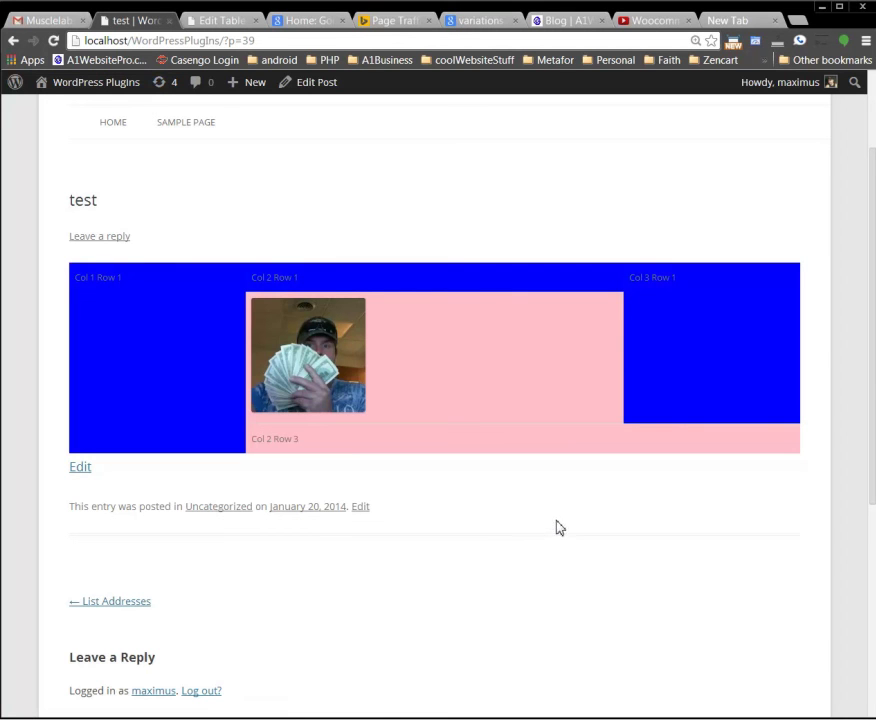
scroll(556, 528, "up", 1)
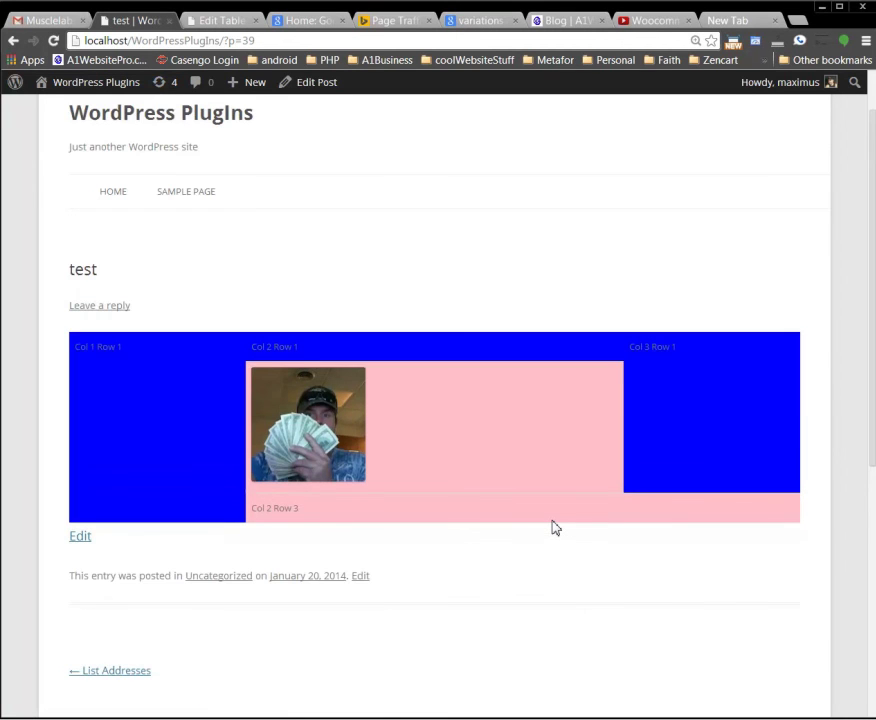